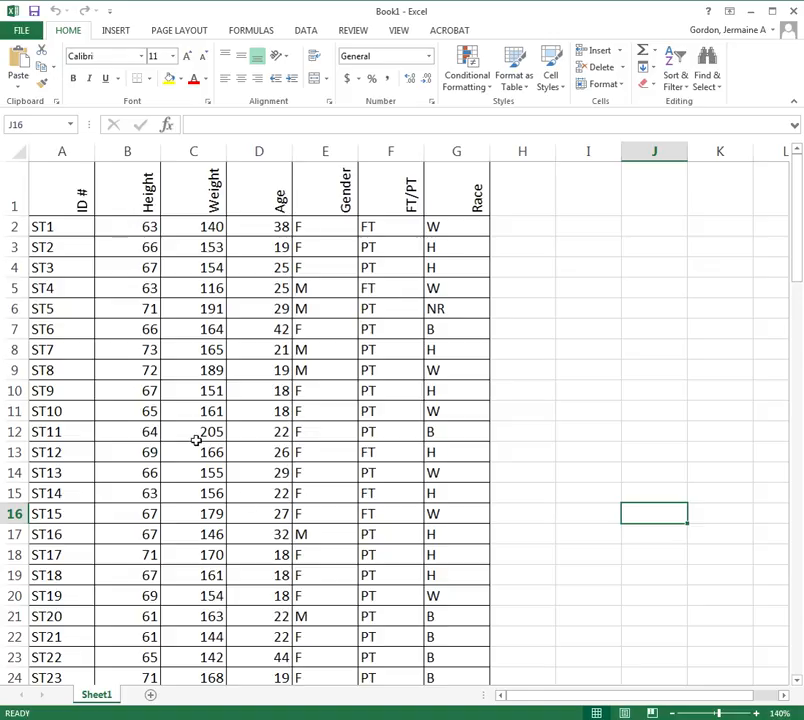
Create a PivotTable from the Sheet1 data range A1:G101 on a new worksheet.
{"action": "left_click", "coordinate": [210, 369]}
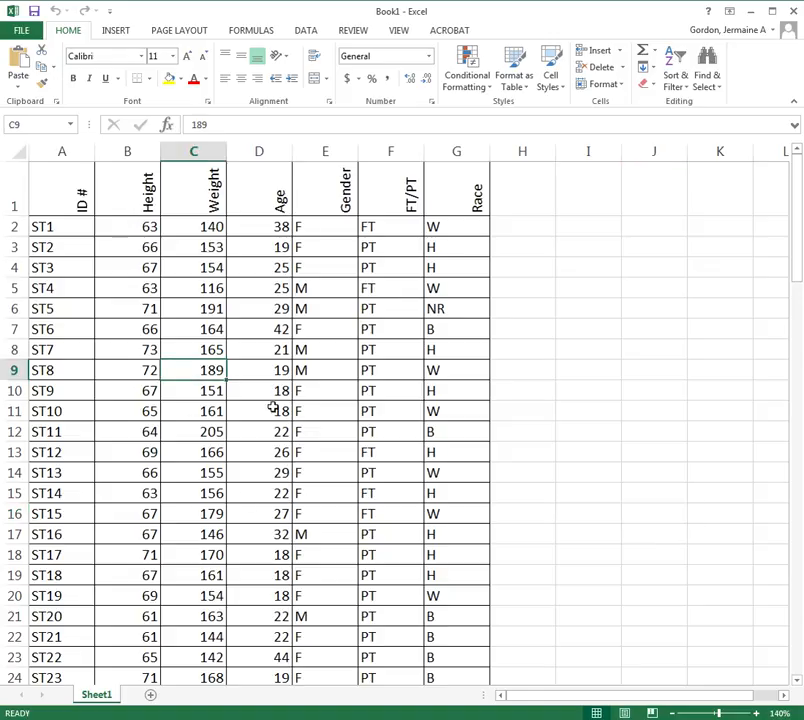
{"action": "left_click", "coordinate": [262, 372]}
{"action": "left_click", "coordinate": [181, 411]}
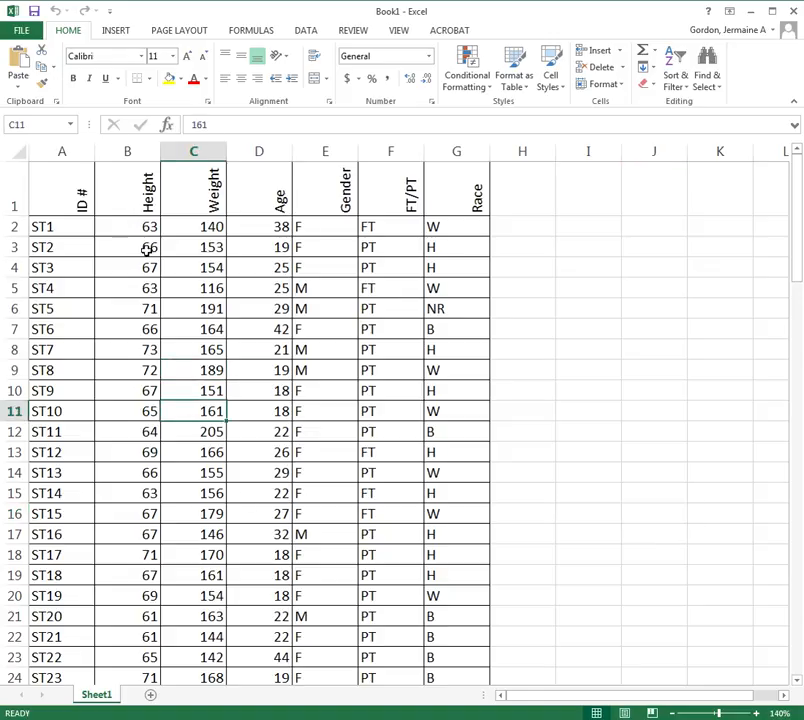
{"action": "left_click", "coordinate": [116, 31]}
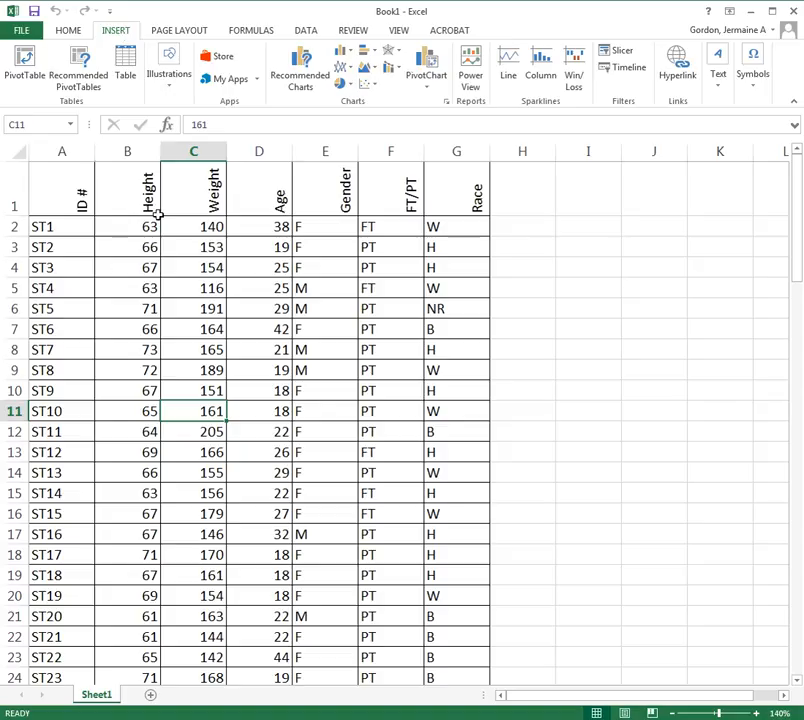
{"action": "left_click", "coordinate": [20, 72]}
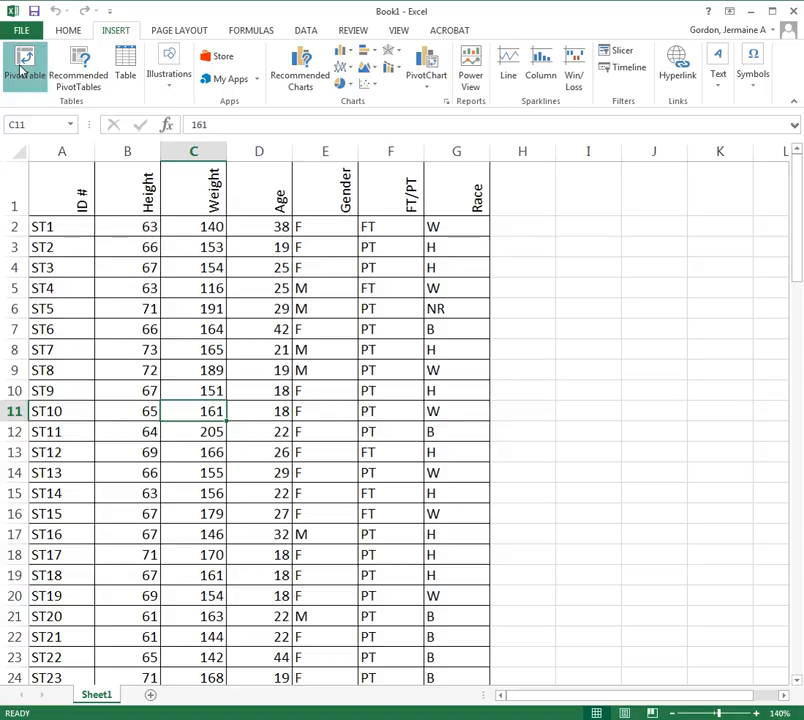
{"action": "left_click_drag", "start_coordinate": [414, 238], "coordinate": [604, 132]}
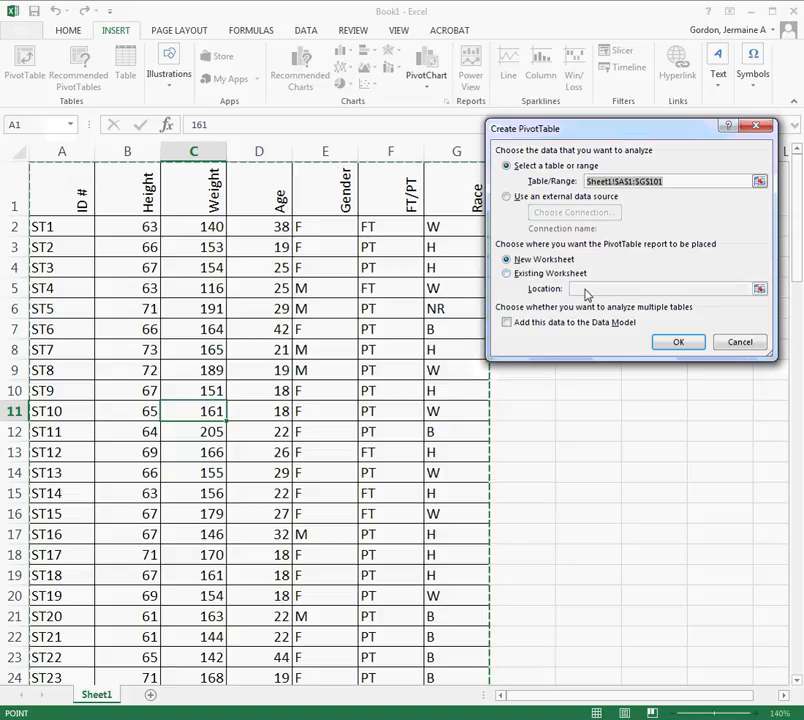
{"action": "left_click", "coordinate": [676, 343]}
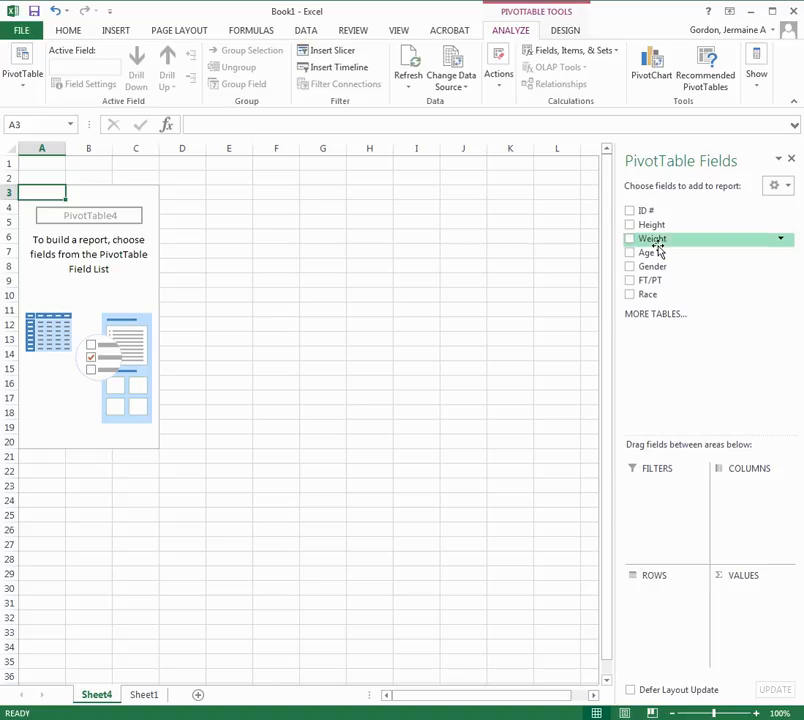
Review the source data on Sheet1 down to its last row, and return to the PivotTable sheet.
{"action": "left_click", "coordinate": [145, 694]}
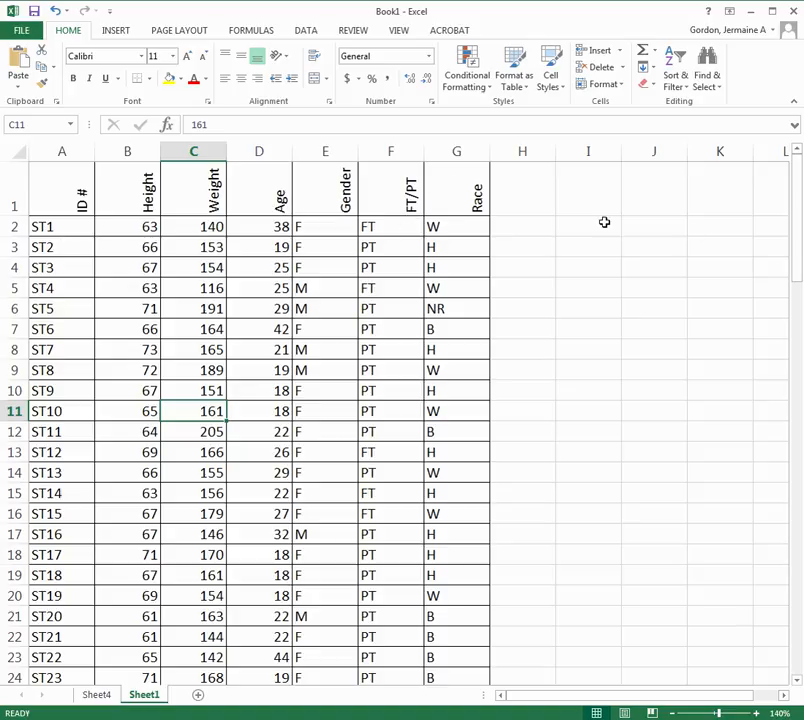
{"action": "left_click_drag", "start_coordinate": [796, 224], "coordinate": [709, 637]}
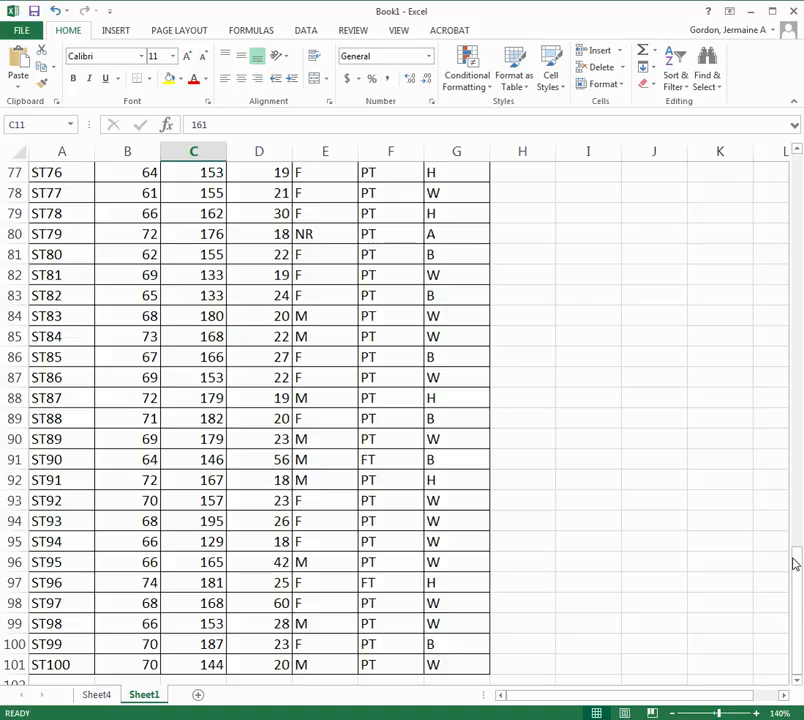
{"action": "left_click_drag", "start_coordinate": [795, 563], "coordinate": [766, 170]}
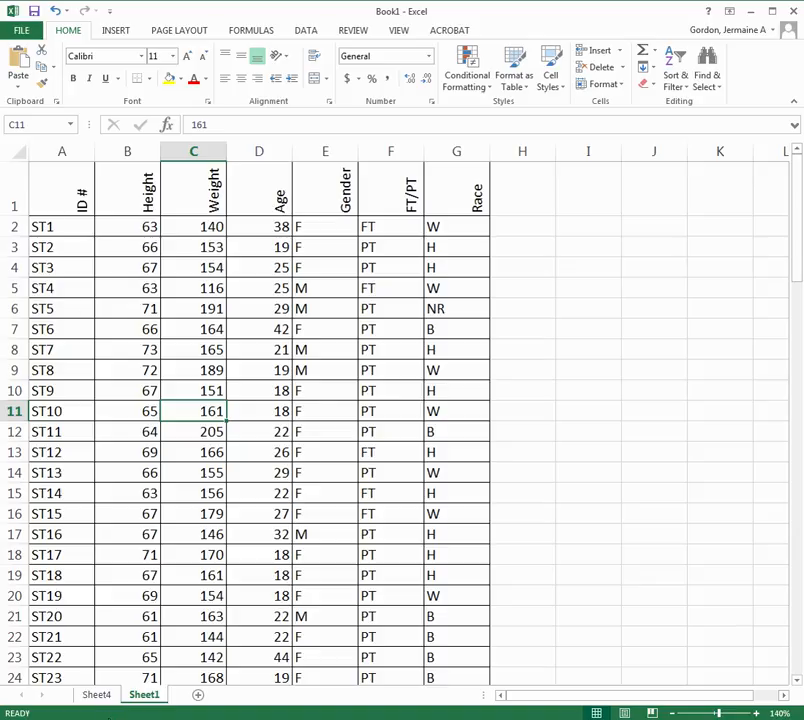
{"action": "left_click", "coordinate": [109, 702]}
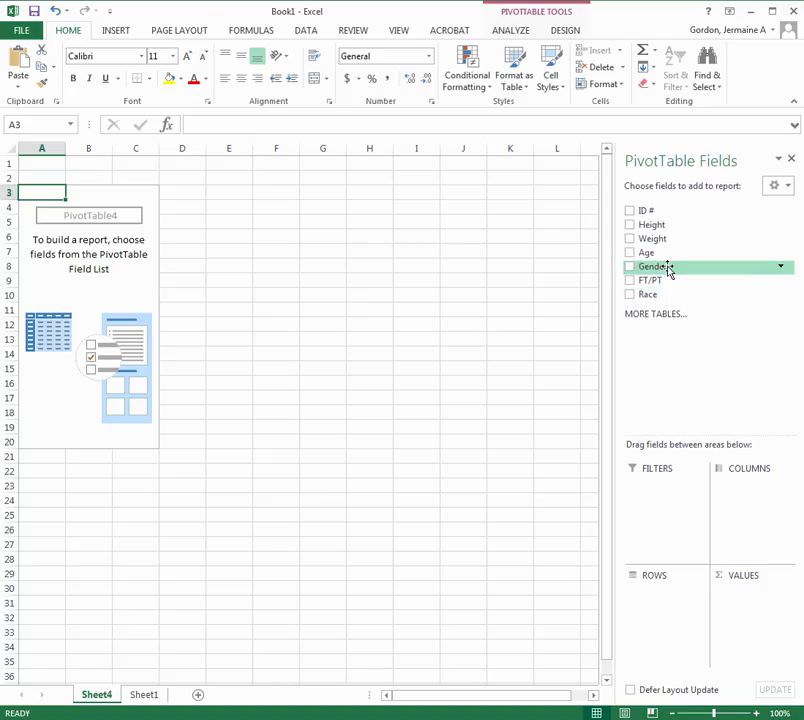
Place the Gender field in the PivotTable rows and rename its F, M and NR labels Female, Male and No Response.
{"action": "left_click_drag", "start_coordinate": [645, 268], "coordinate": [664, 619]}
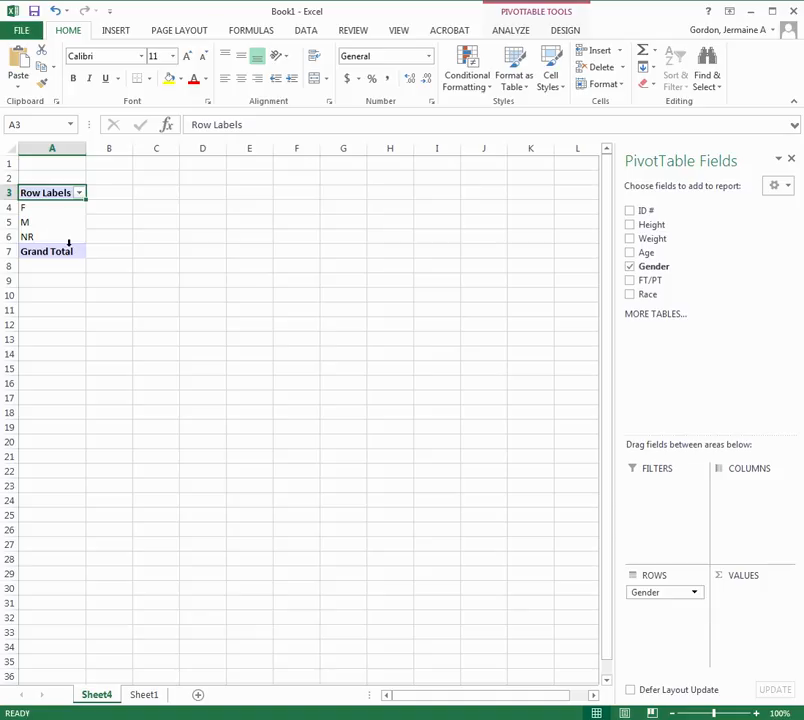
{"action": "left_click", "coordinate": [25, 207]}
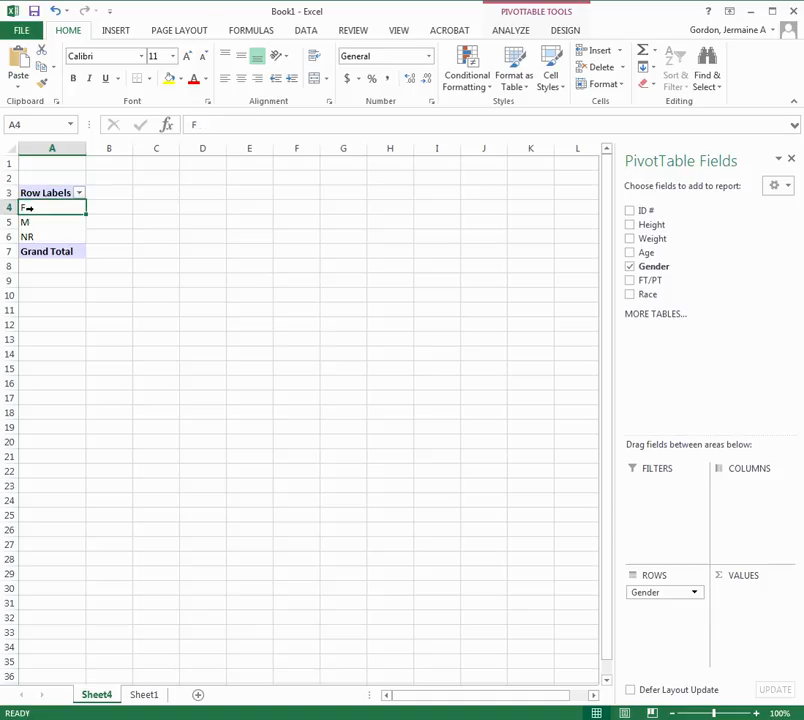
{"action": "left_click", "coordinate": [220, 121]}
{"action": "type", "text": "emale"}
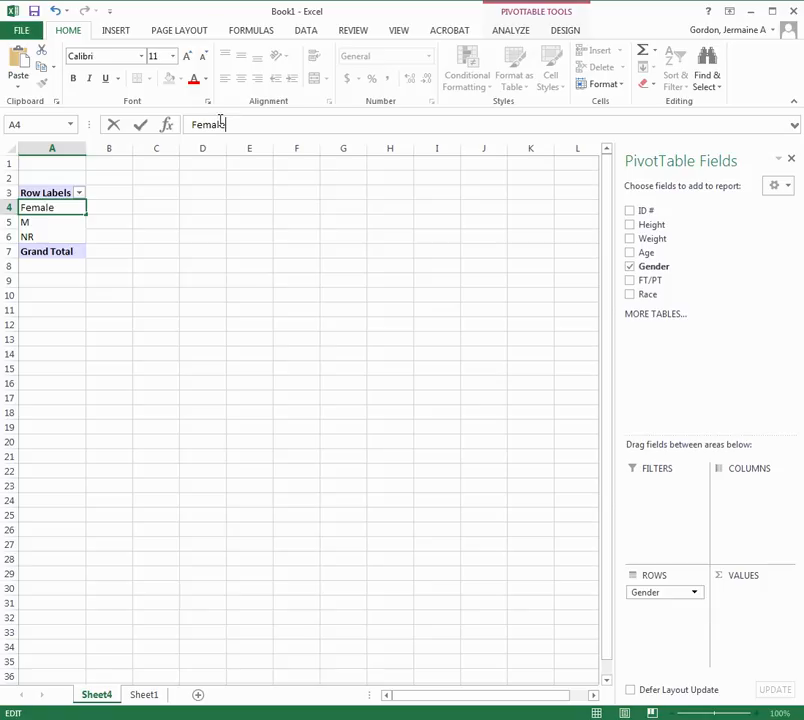
{"action": "left_click", "coordinate": [34, 219]}
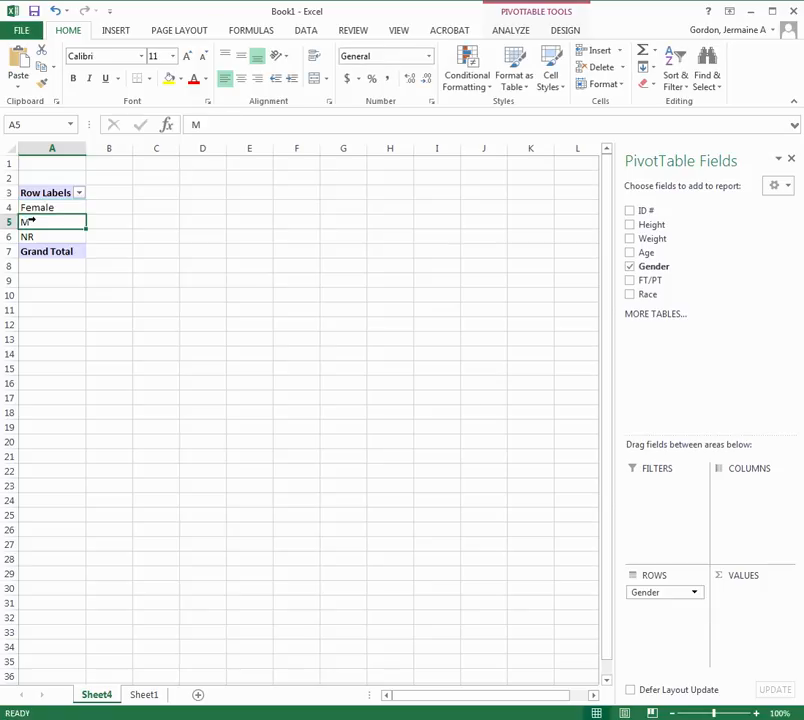
{"action": "left_click", "coordinate": [210, 122]}
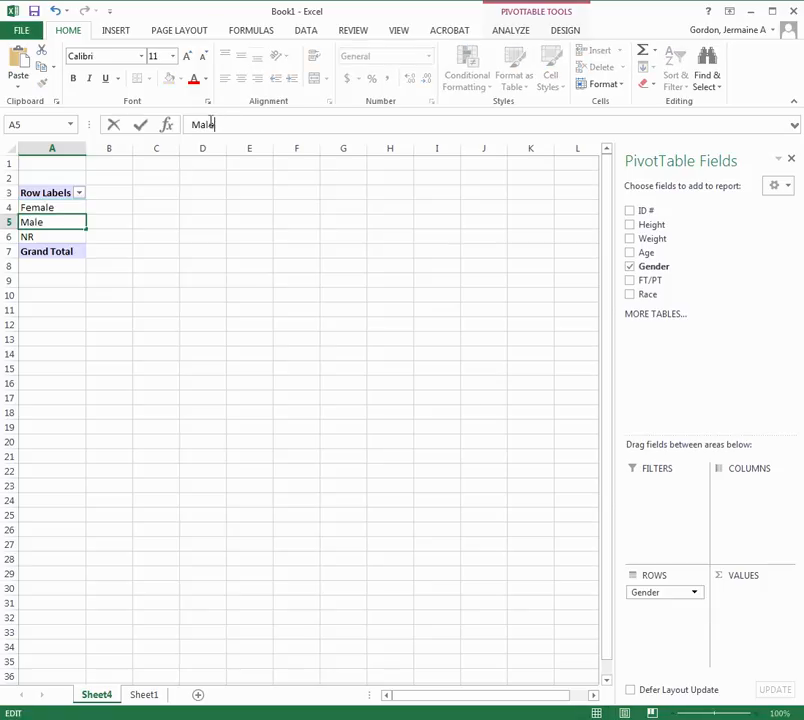
{"action": "left_click", "coordinate": [27, 236]}
{"action": "left_click", "coordinate": [203, 123]}
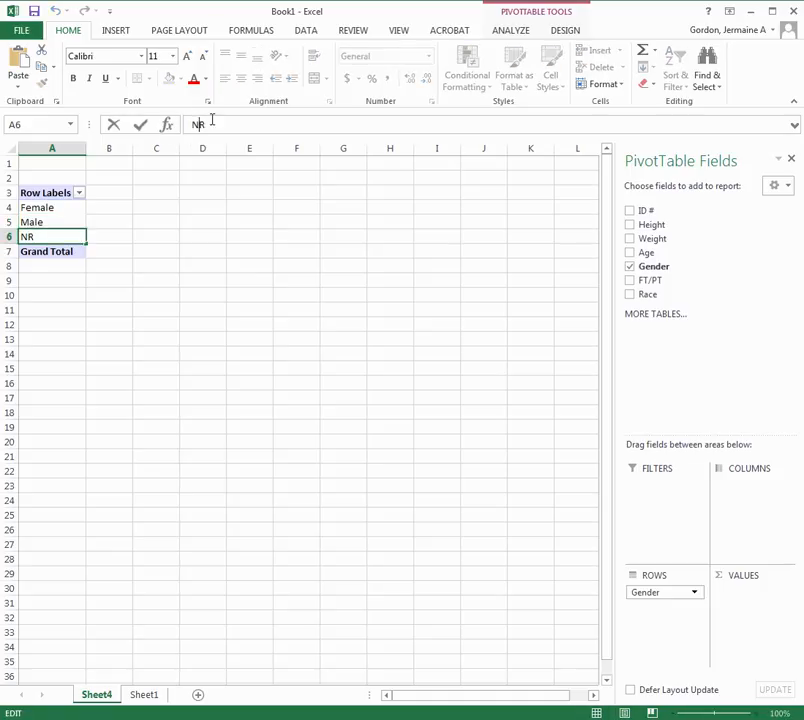
{"action": "type", "text": "o Response"}
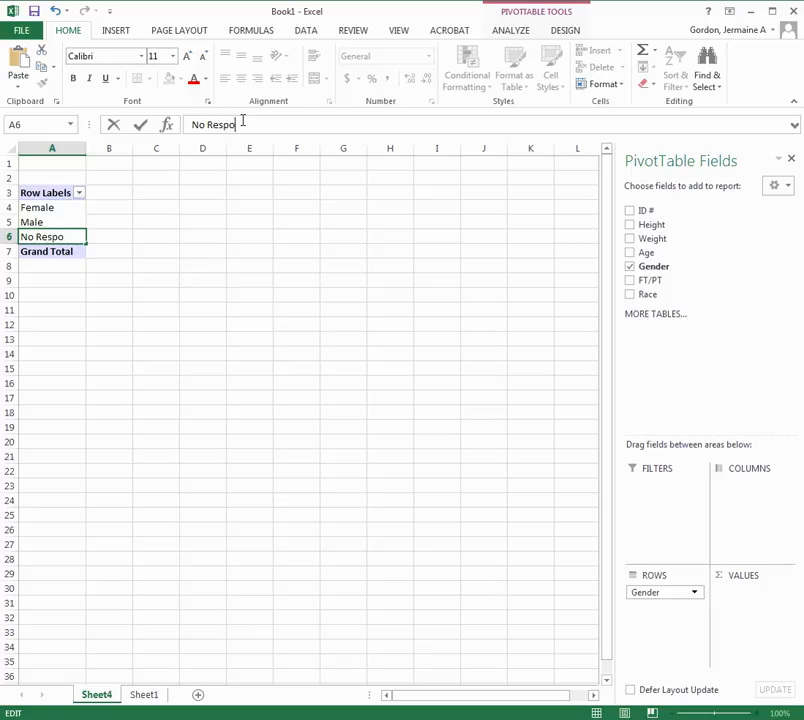
{"action": "left_click", "coordinate": [200, 222]}
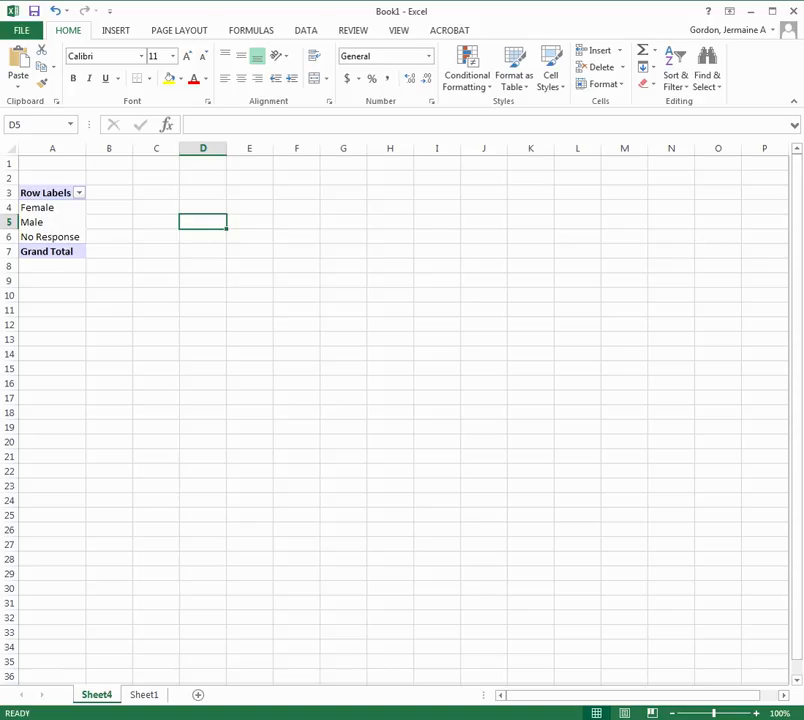
Place the Race field in the PivotTable columns and rename its A label Asian.
{"action": "left_click", "coordinate": [52, 222]}
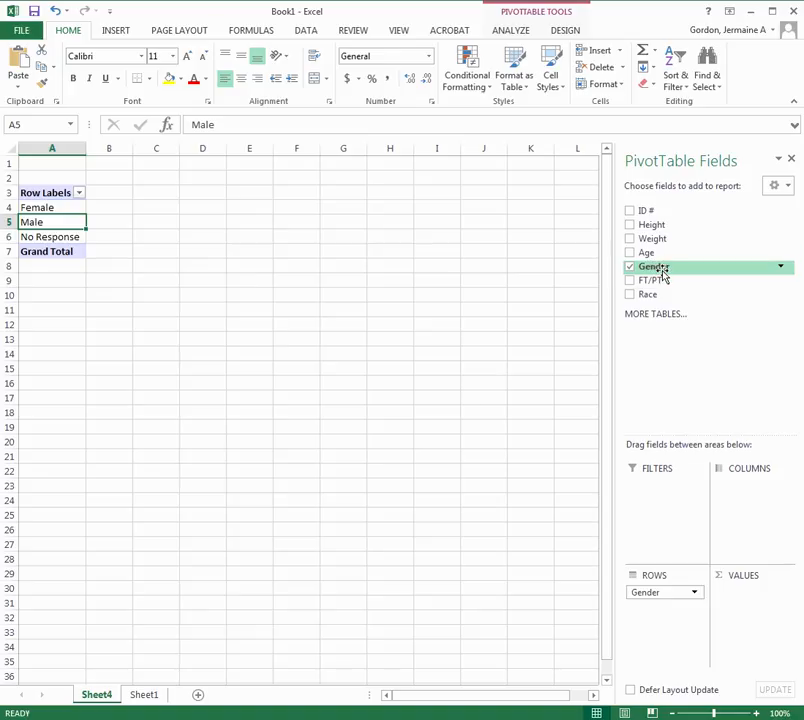
{"action": "left_click_drag", "start_coordinate": [657, 294], "coordinate": [768, 542]}
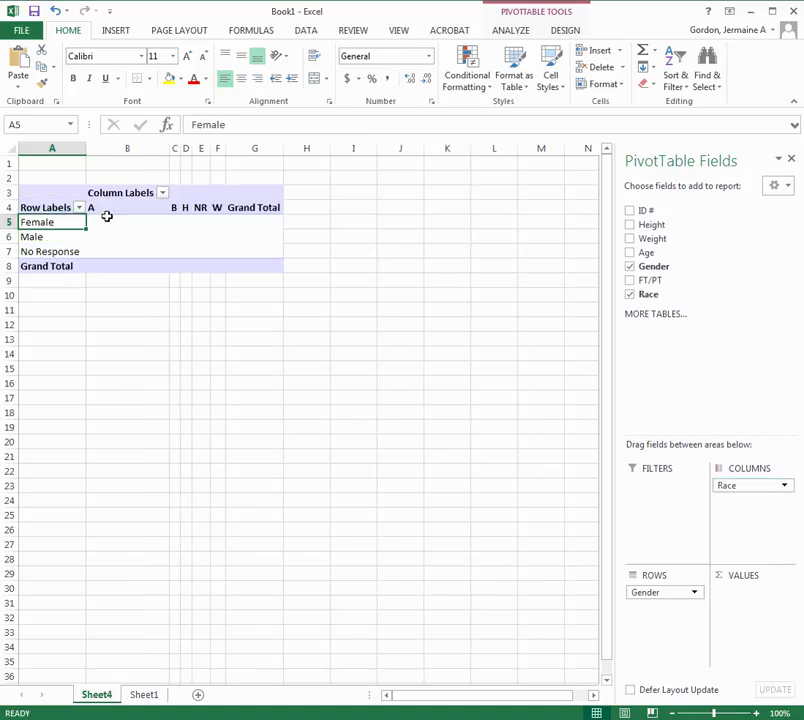
{"action": "left_click", "coordinate": [108, 210]}
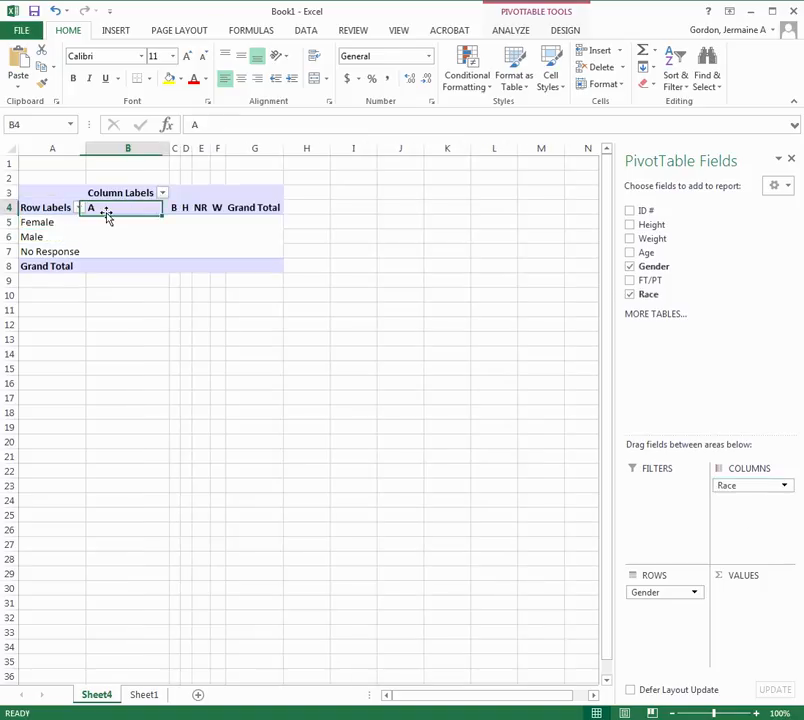
{"action": "left_click", "coordinate": [220, 126]}
{"action": "type", "text": "sian"}
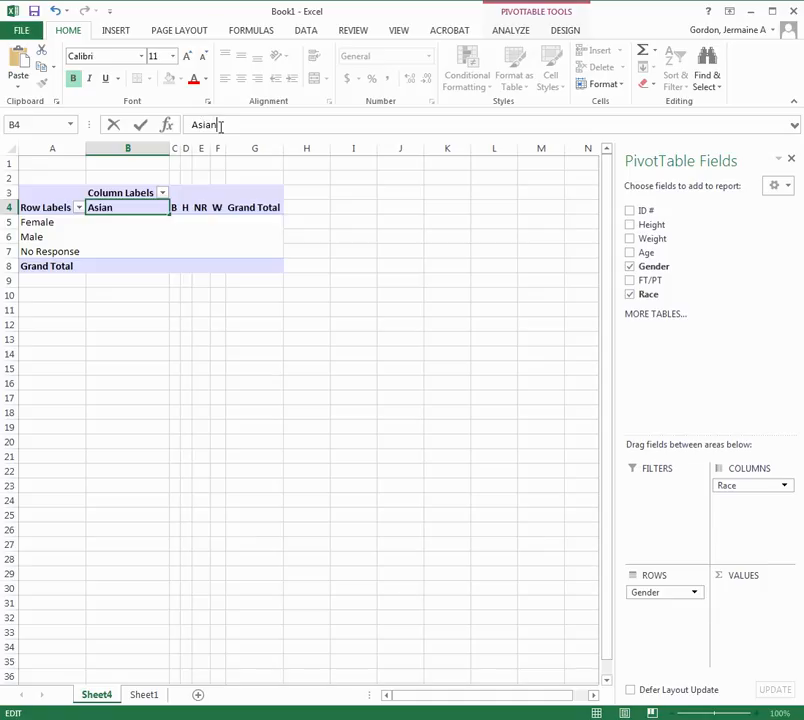
Rename the B and H column labels Black and Hispanic, and widen columns C and D to fit them.
{"action": "left_click", "coordinate": [175, 208]}
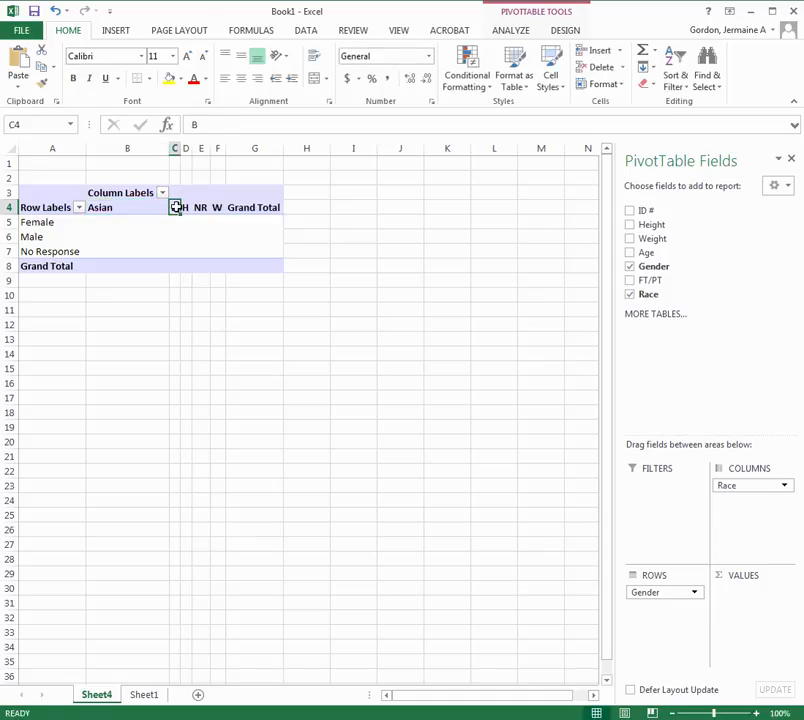
{"action": "left_click", "coordinate": [228, 131]}
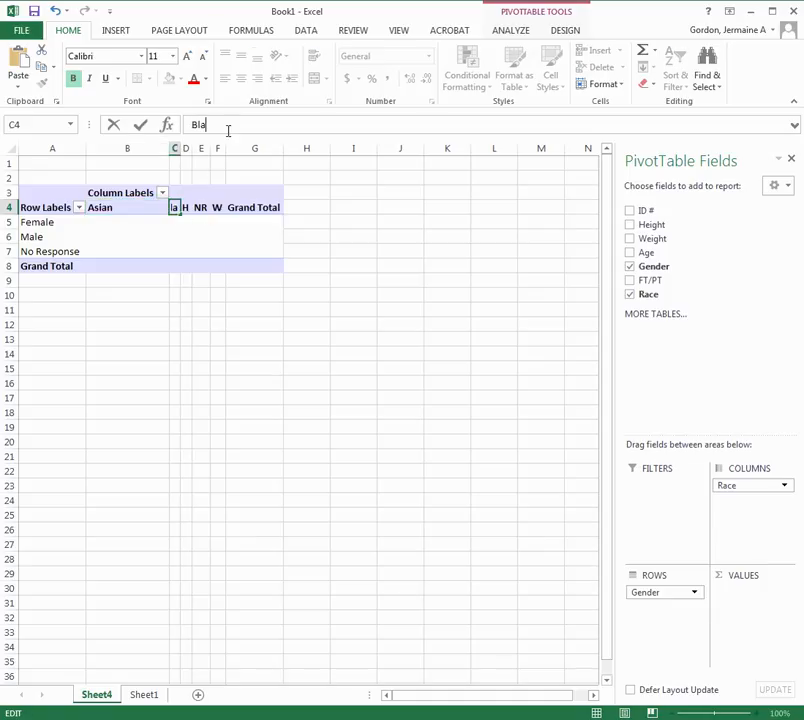
{"action": "left_click", "coordinate": [214, 237]}
{"action": "left_click_drag", "start_coordinate": [179, 153], "coordinate": [214, 153]}
{"action": "left_click", "coordinate": [222, 207]}
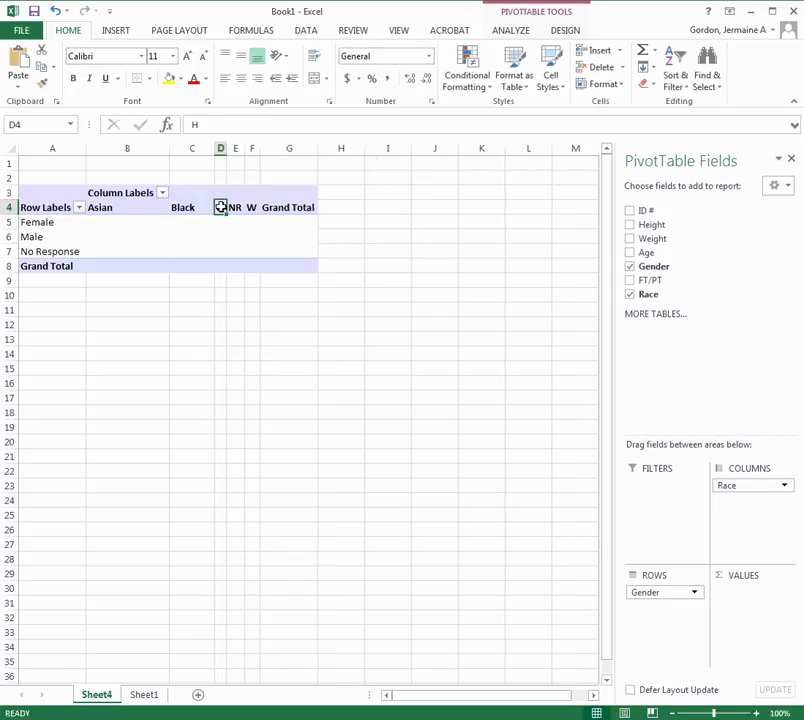
{"action": "left_click", "coordinate": [238, 126]}
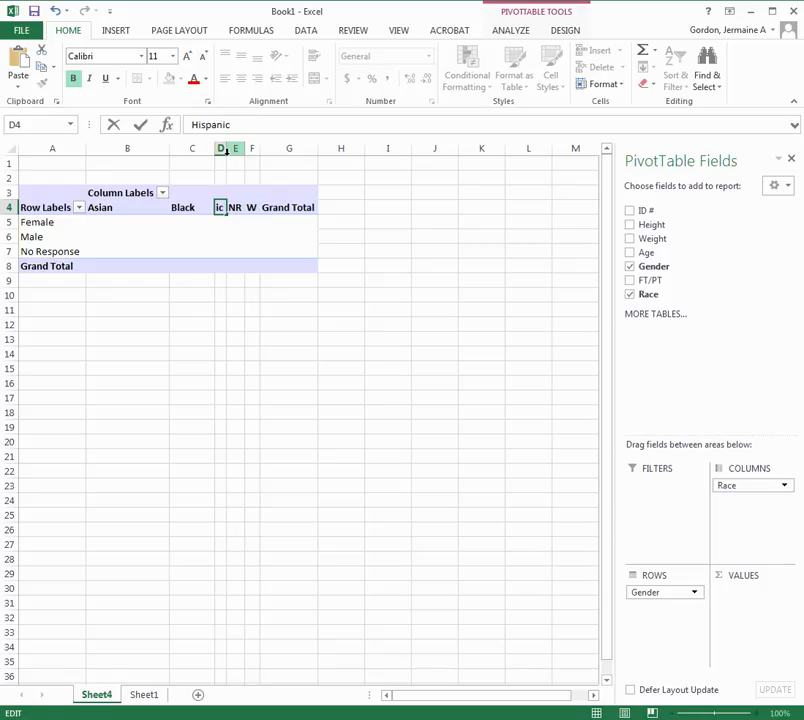
{"action": "left_click", "coordinate": [232, 163]}
{"action": "left_click_drag", "start_coordinate": [228, 146], "coordinate": [263, 147]}
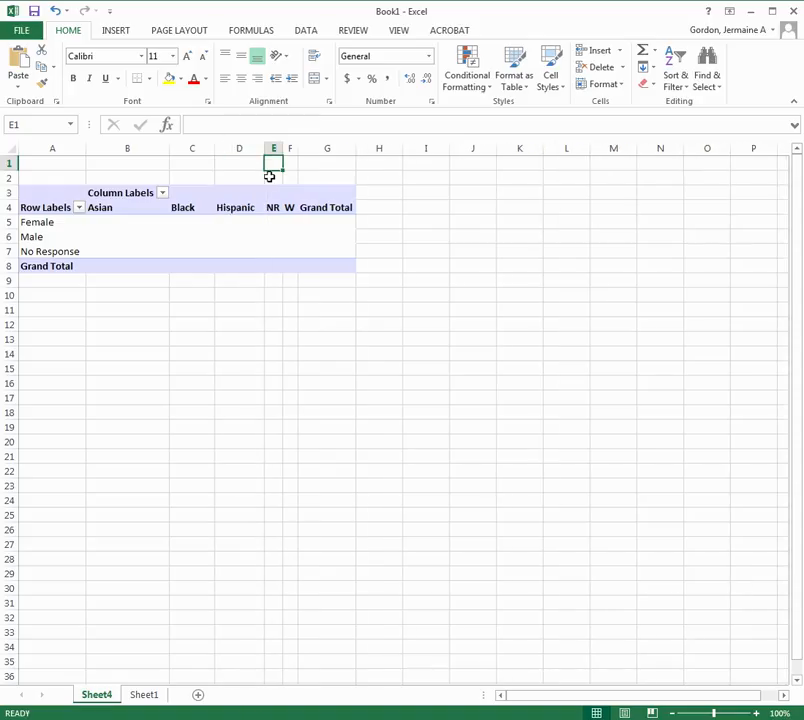
Rename the NR column label No Response and widen column E to fit it.
{"action": "left_click", "coordinate": [272, 207]}
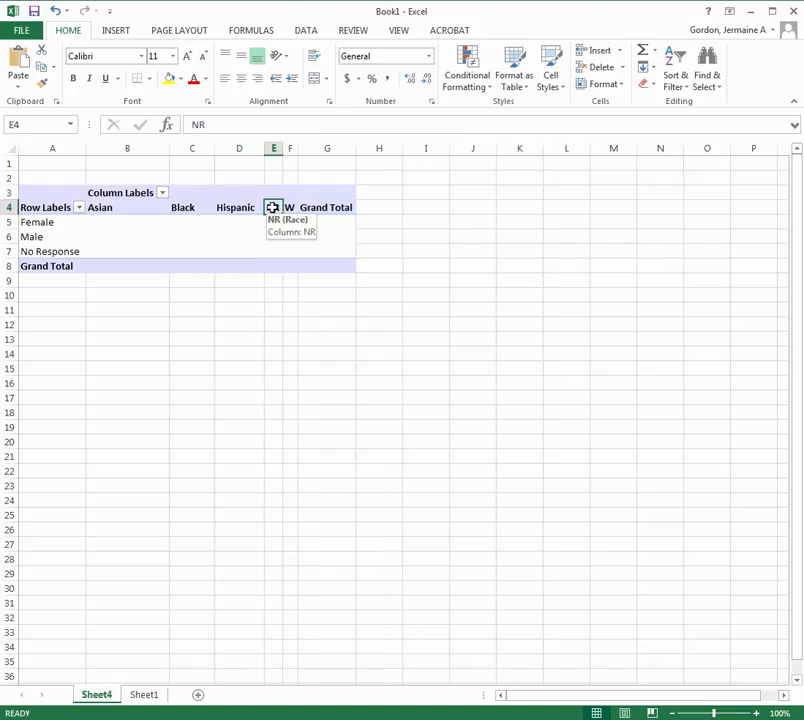
{"action": "left_click", "coordinate": [198, 124]}
{"action": "type", "text": "o Re"}
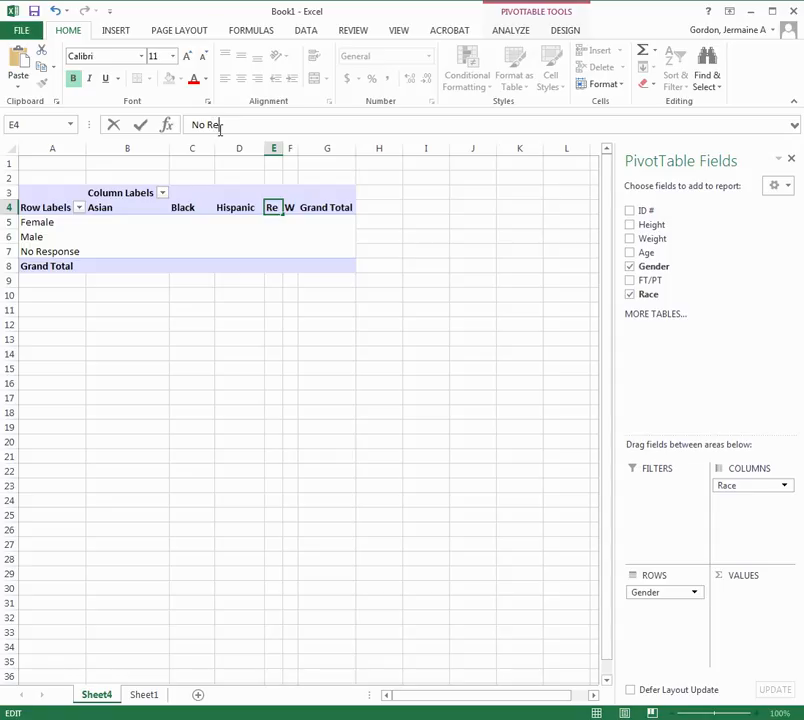
{"action": "type", "text": "sponse"}
{"action": "left_click", "coordinate": [290, 251]}
{"action": "left_click_drag", "start_coordinate": [283, 148], "coordinate": [327, 149]}
Rename the W column label White and widen column F.
{"action": "left_click", "coordinate": [337, 207]}
{"action": "type", "text": "W"}
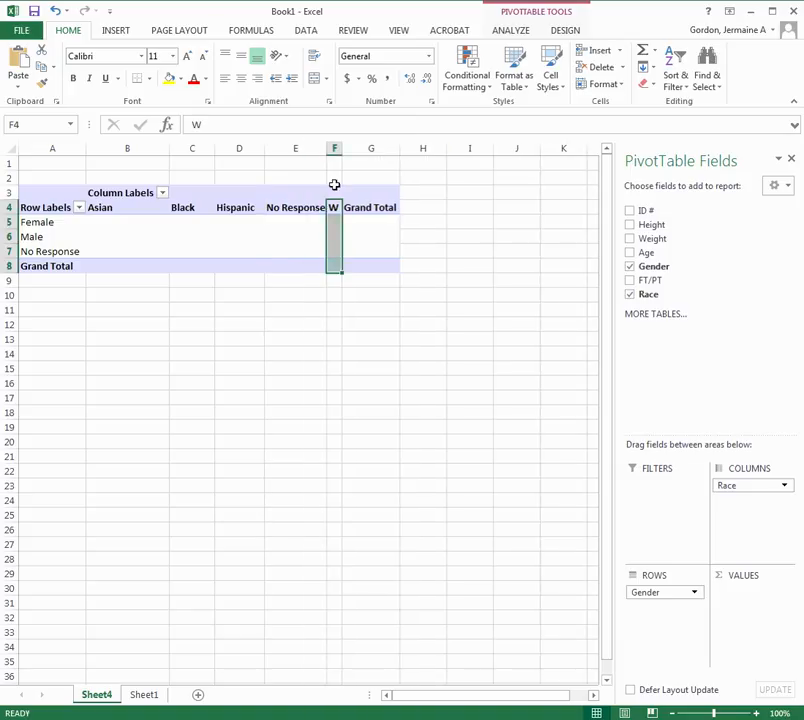
{"action": "left_click", "coordinate": [244, 127]}
{"action": "type", "text": "hi"}
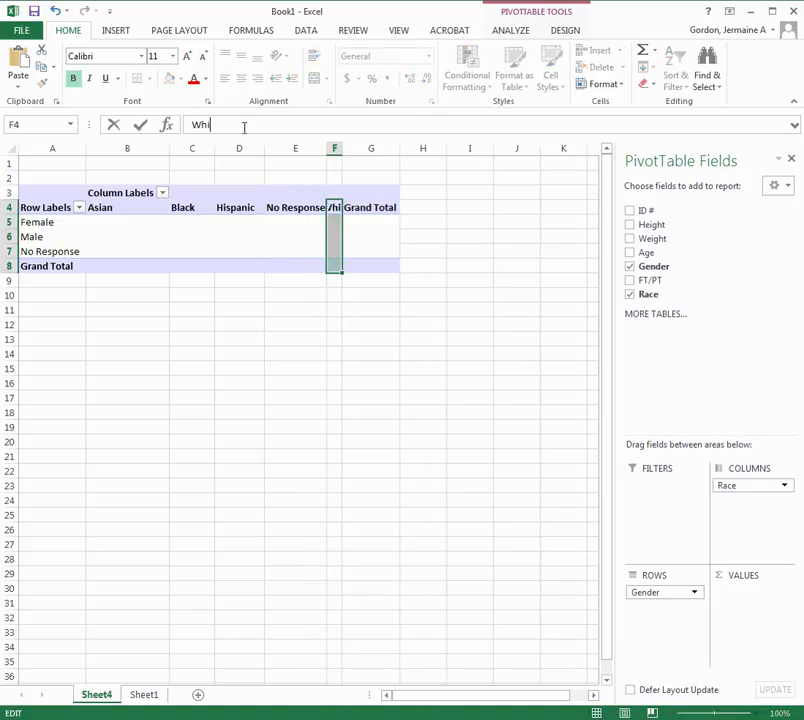
{"action": "type", "text": "te"}
{"action": "left_click", "coordinate": [368, 279]}
{"action": "left_click_drag", "start_coordinate": [342, 148], "coordinate": [386, 148]}
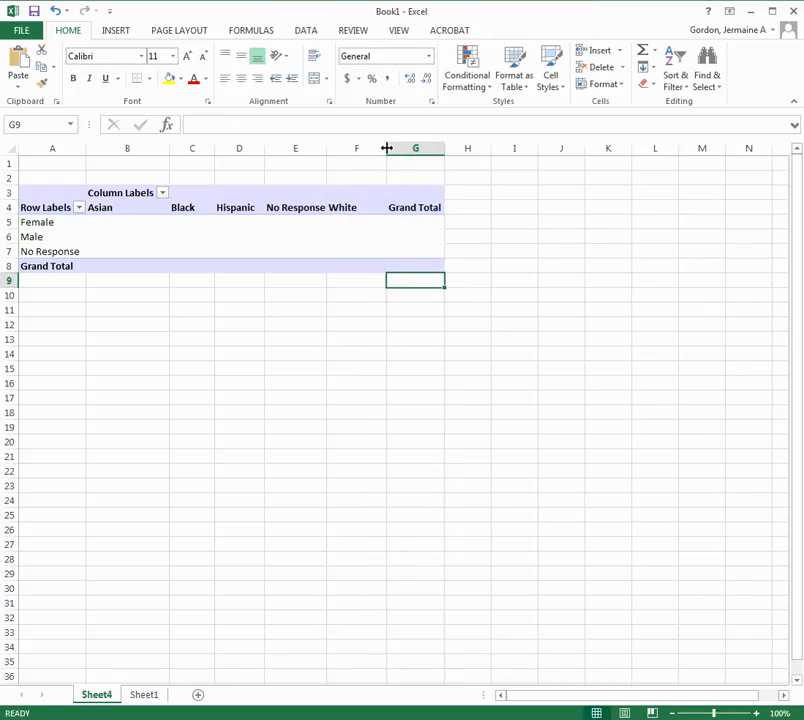
Widen columns E, D and C further to space out the race column labels.
{"action": "left_click_drag", "start_coordinate": [325, 153], "coordinate": [346, 152]}
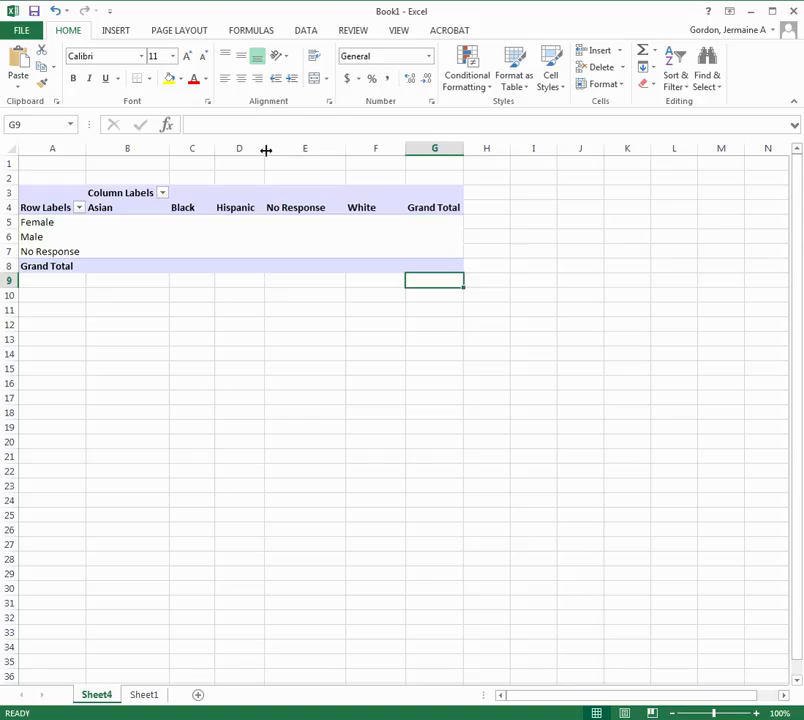
{"action": "left_click_drag", "start_coordinate": [266, 149], "coordinate": [282, 150]}
{"action": "left_click_drag", "start_coordinate": [216, 149], "coordinate": [226, 149]}
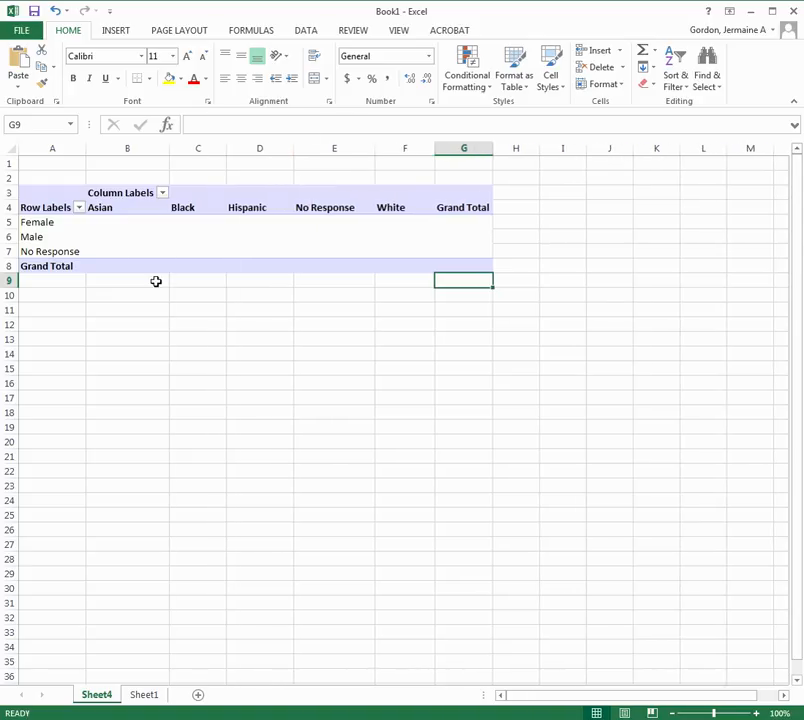
{"action": "left_click", "coordinate": [336, 236]}
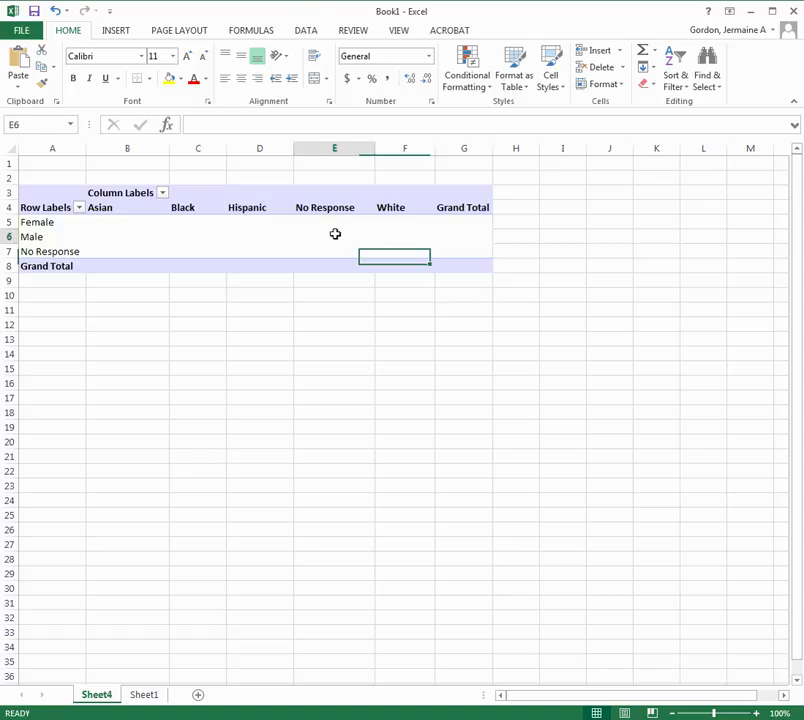
Add ID # as the PivotTable's value field to count students, and narrow column B to fit the Asian label.
{"action": "left_click", "coordinate": [196, 248]}
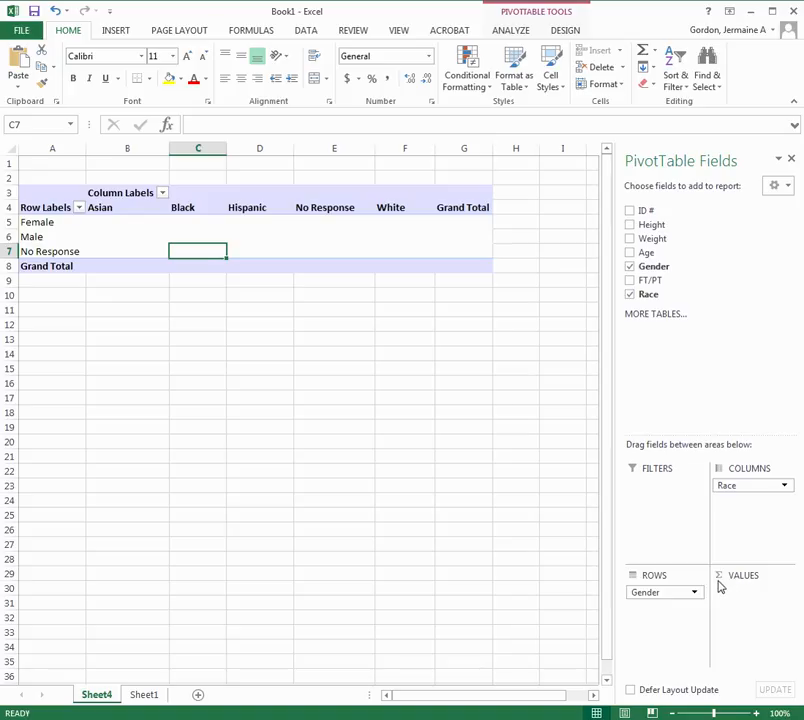
{"action": "left_click", "coordinate": [630, 212]}
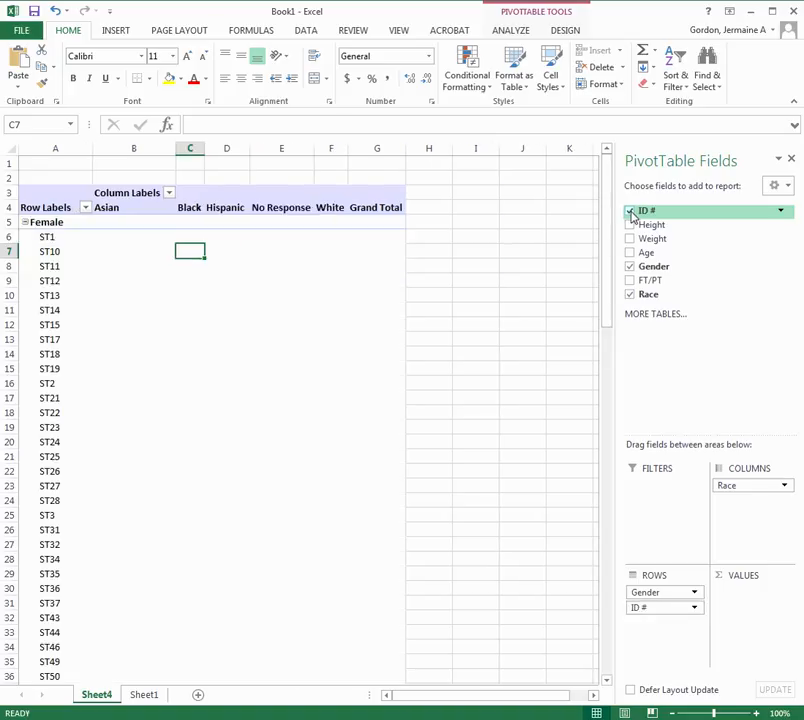
{"action": "left_click", "coordinate": [55, 11]}
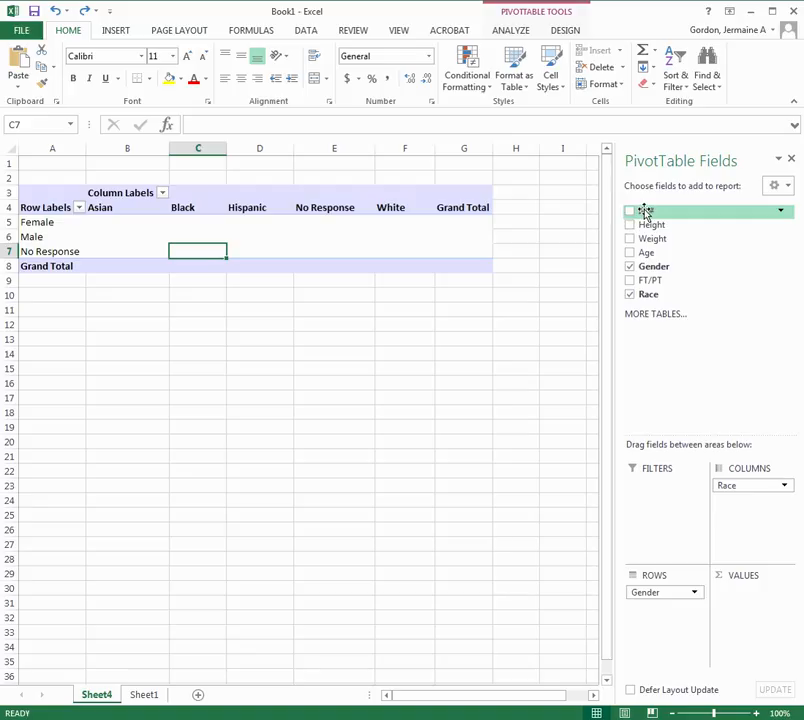
{"action": "left_click_drag", "start_coordinate": [645, 215], "coordinate": [773, 630]}
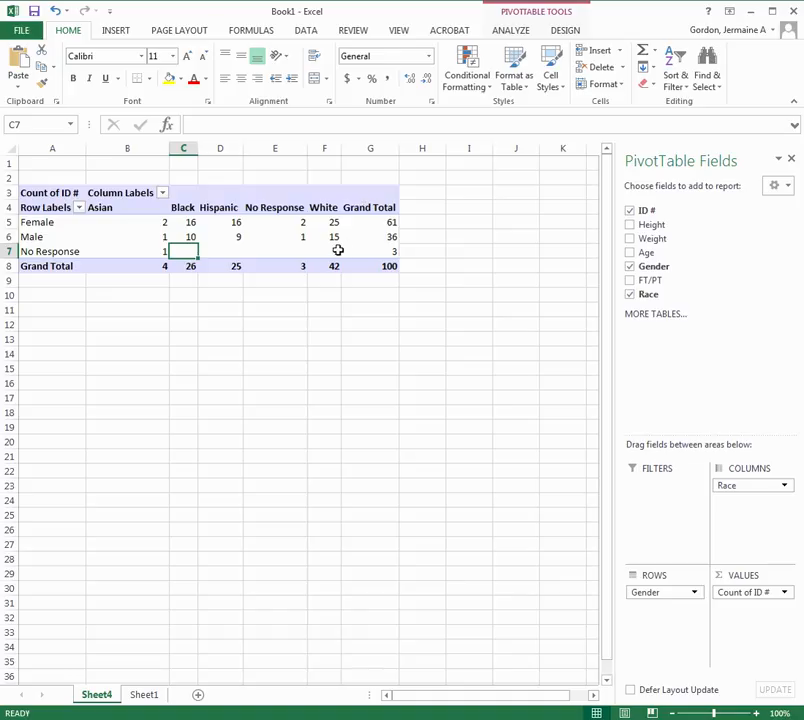
{"action": "mouse_move", "coordinate": [361, 239]}
{"action": "left_click_drag", "start_coordinate": [170, 149], "coordinate": [117, 151]}
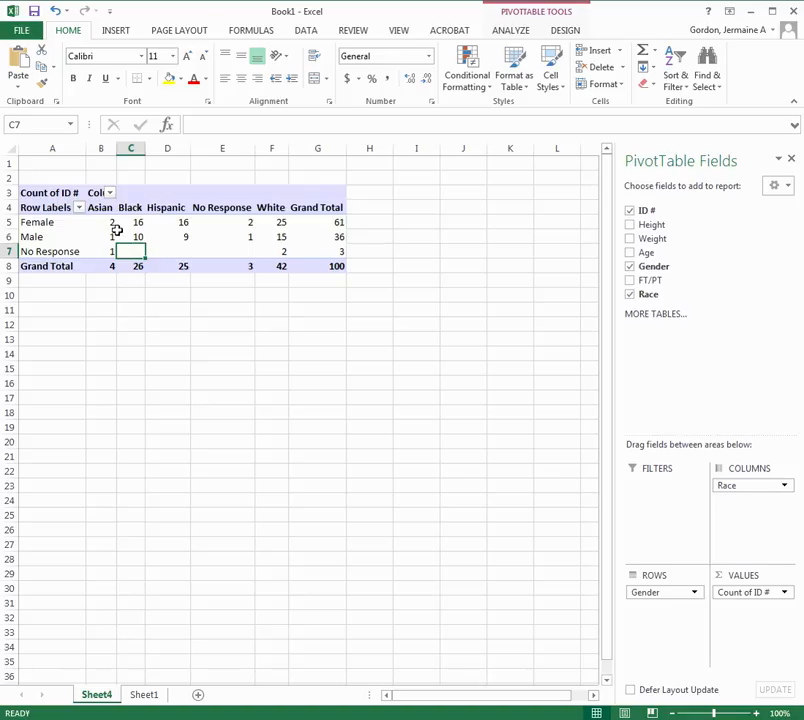
Copy the gender-by-race table A4:G8 and paste a static copy starting at cell A16.
{"action": "mouse_move", "coordinate": [145, 222]}
{"action": "mouse_move", "coordinate": [103, 220]}
{"action": "mouse_move", "coordinate": [339, 227]}
{"action": "left_click_drag", "start_coordinate": [26, 205], "coordinate": [312, 266]}
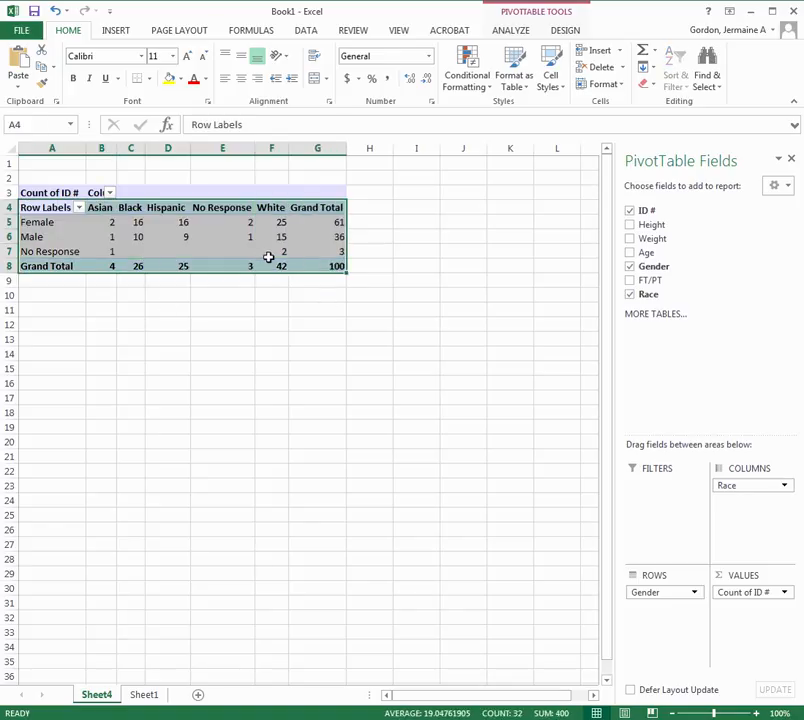
{"action": "right_click", "coordinate": [268, 258]}
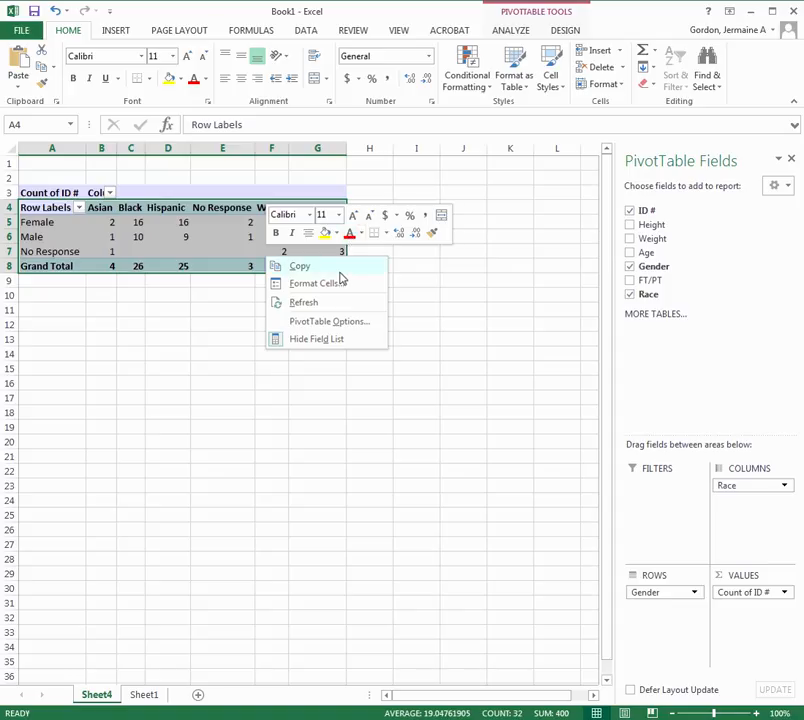
{"action": "left_click", "coordinate": [339, 270]}
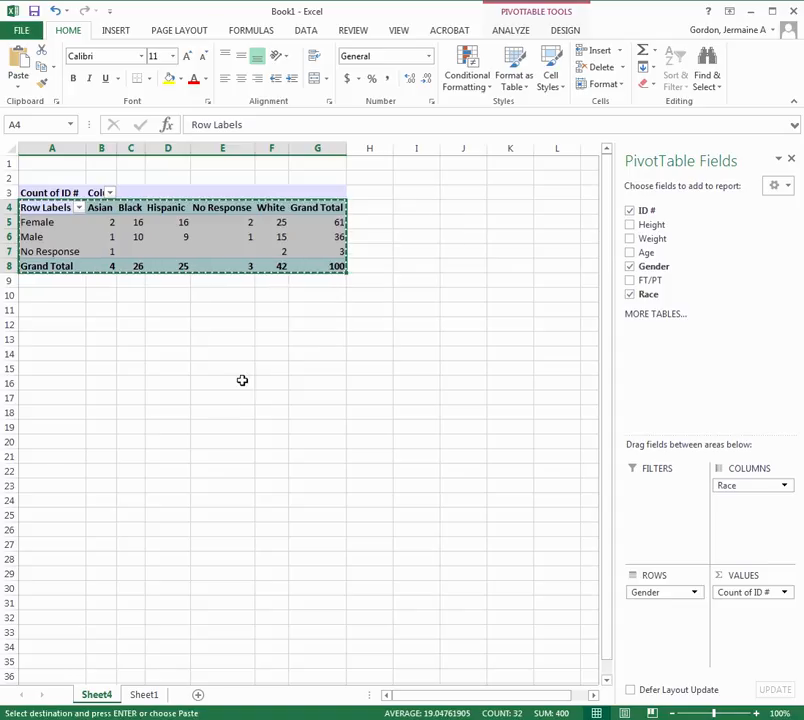
{"action": "left_click", "coordinate": [72, 384]}
{"action": "right_click", "coordinate": [74, 384]}
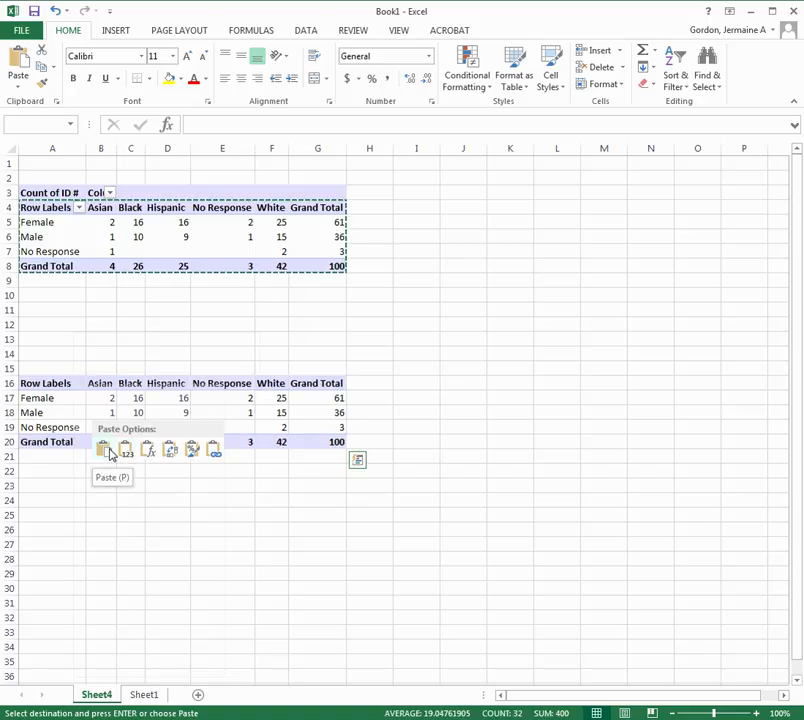
{"action": "left_click", "coordinate": [110, 452]}
{"action": "left_click", "coordinate": [160, 469]}
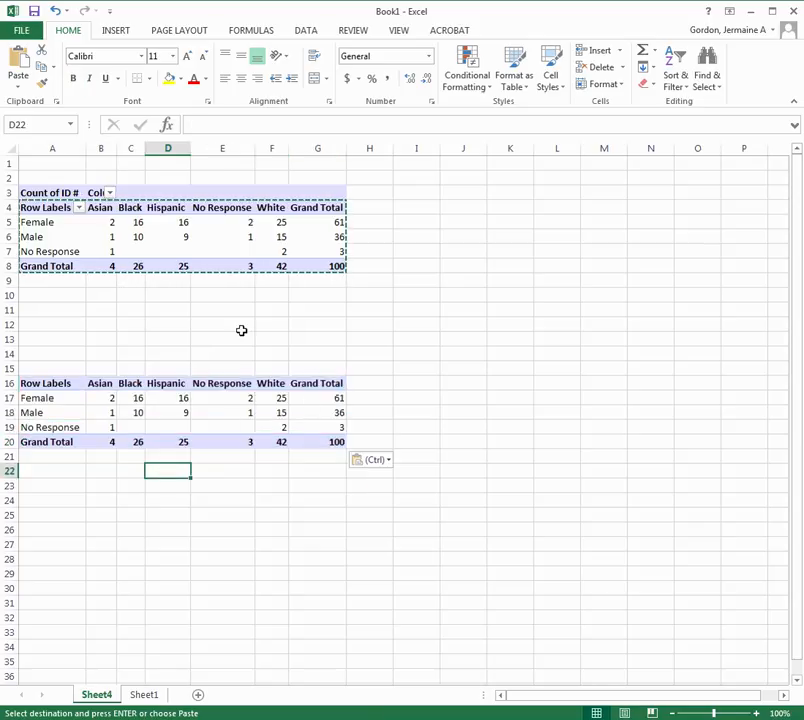
Replace the Race field with FT/PT as the PivotTable's column field.
{"action": "left_click", "coordinate": [268, 235]}
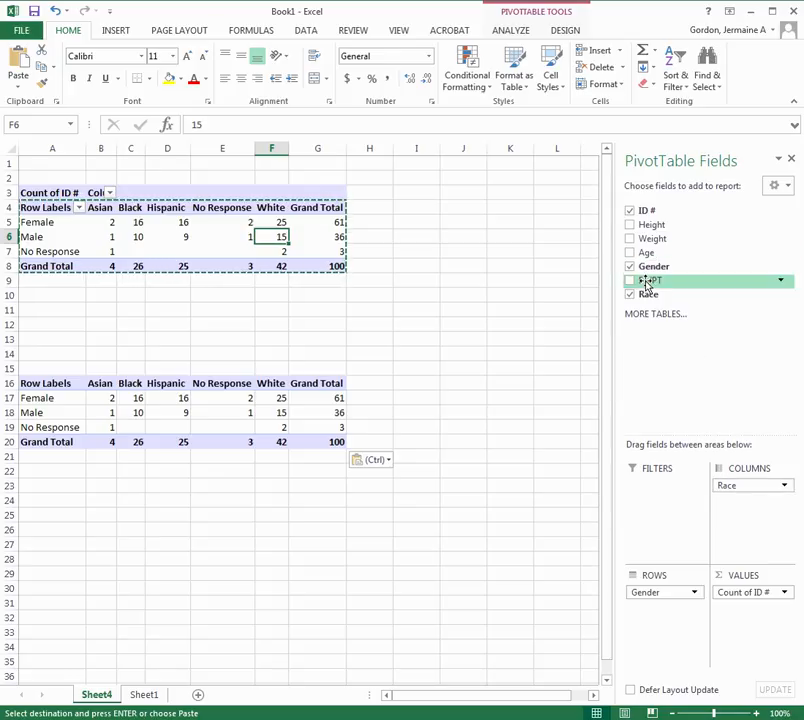
{"action": "left_click", "coordinate": [785, 485]}
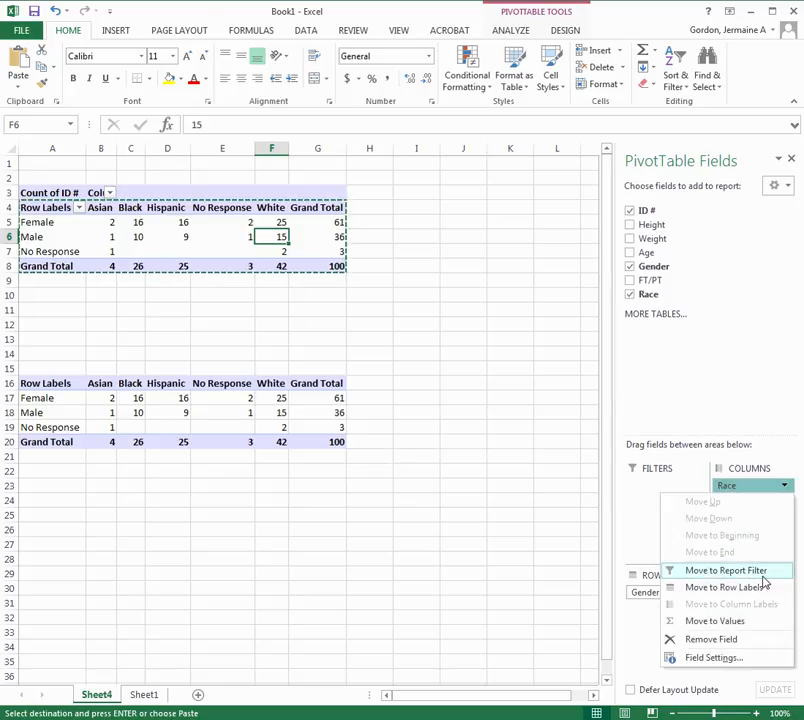
{"action": "left_click", "coordinate": [744, 641]}
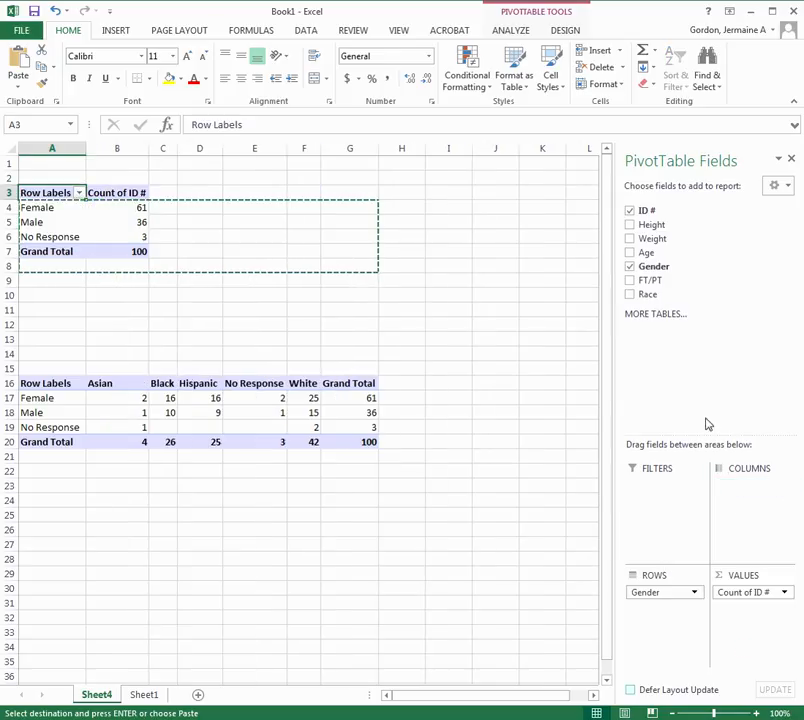
{"action": "left_click_drag", "start_coordinate": [649, 283], "coordinate": [750, 515]}
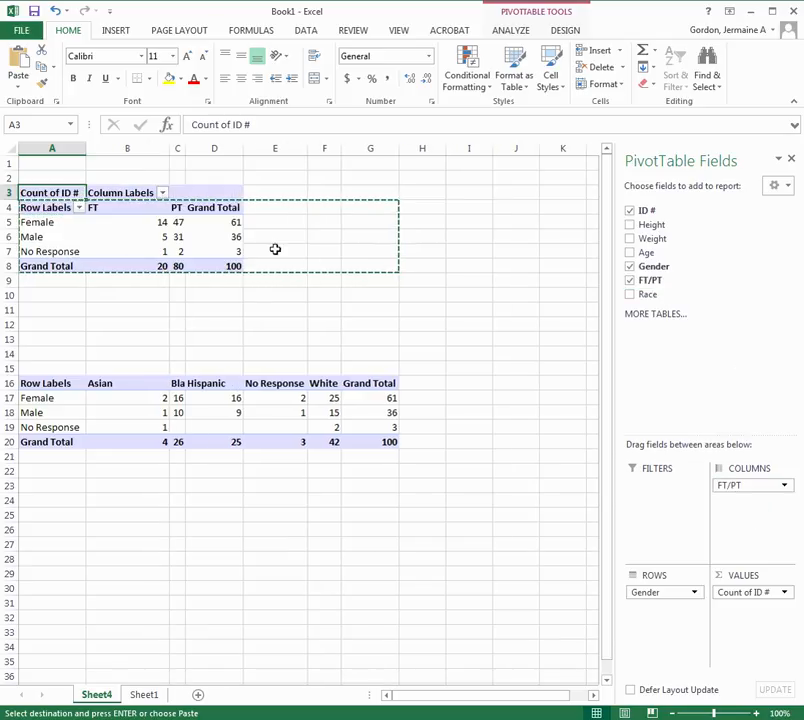
Rename the FT column label Full Time.
{"action": "left_click", "coordinate": [88, 210]}
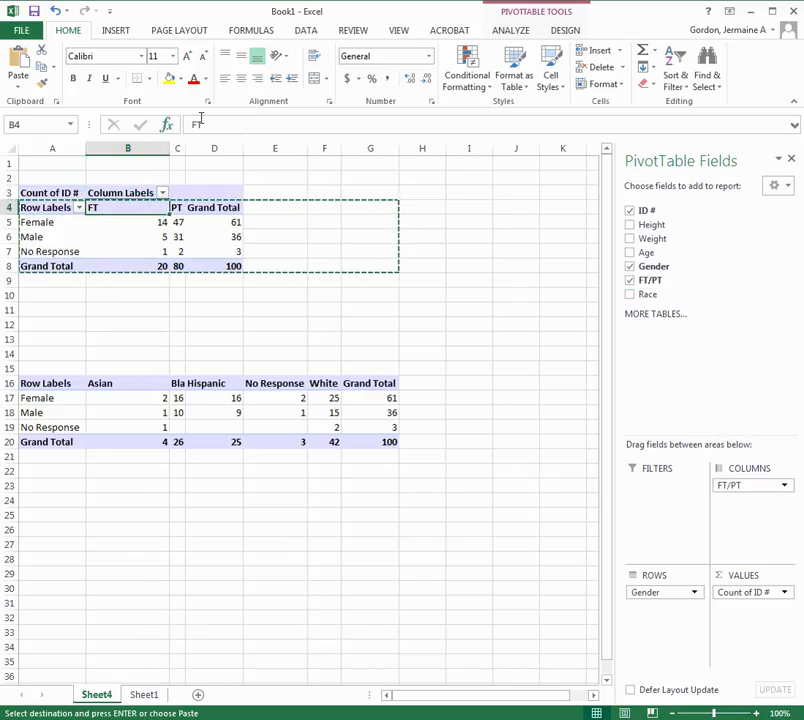
{"action": "left_click", "coordinate": [205, 121]}
{"action": "type", "text": "ull"}
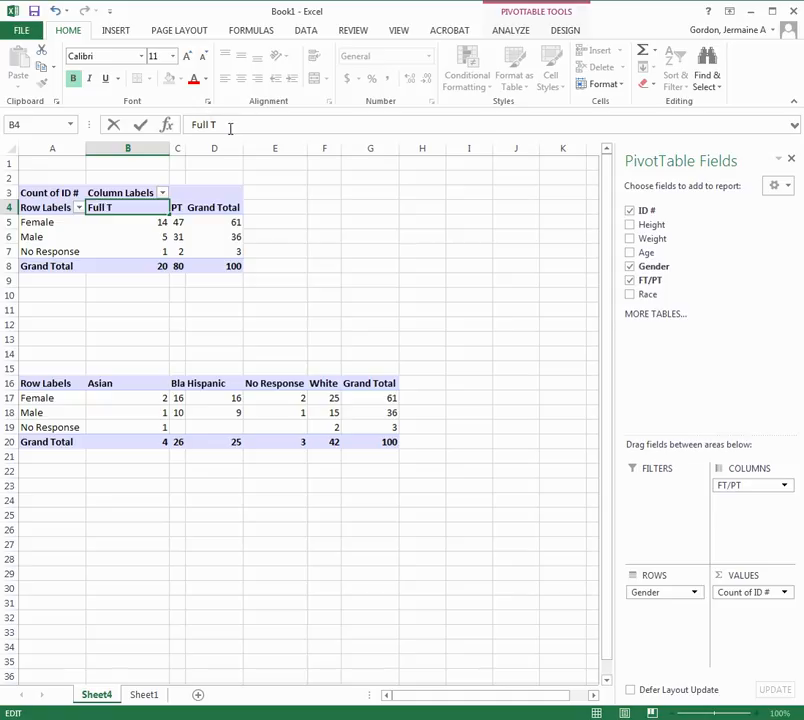
{"action": "type", "text": " Time"}
Rename the PT column label Part Table and widen column C to fit it.
{"action": "left_click", "coordinate": [177, 207]}
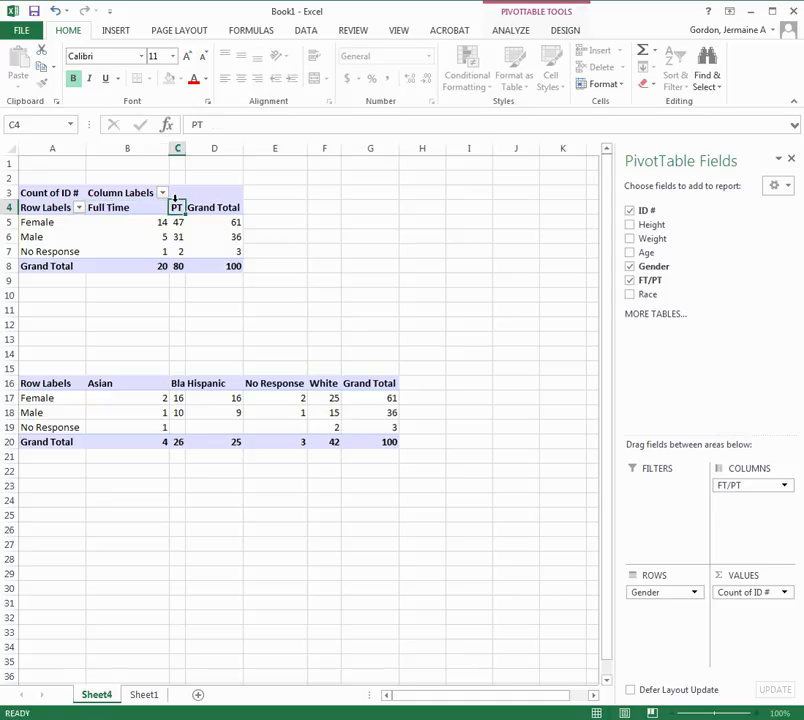
{"action": "left_click", "coordinate": [199, 125]}
{"action": "type", "text": "art T"}
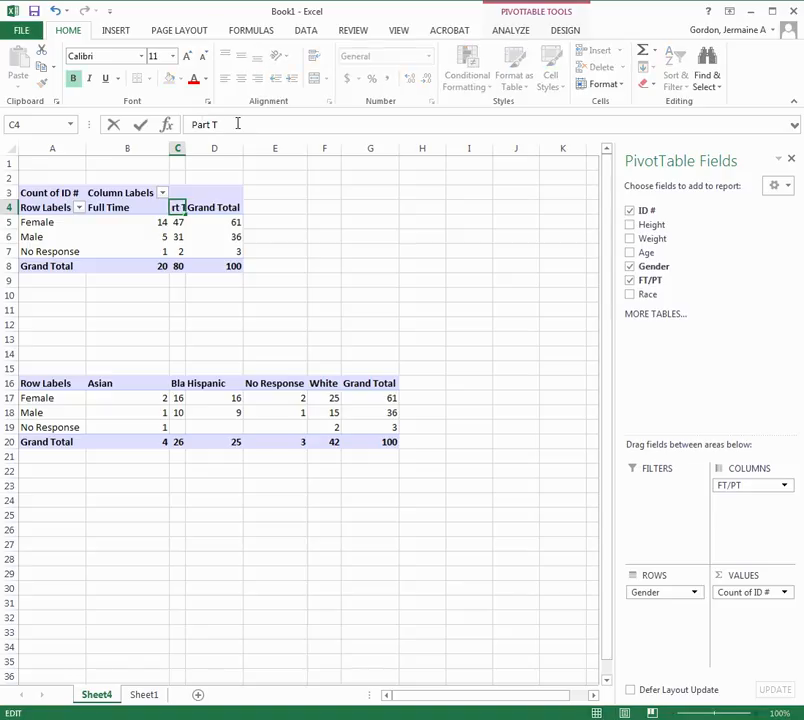
{"action": "type", "text": "able"}
{"action": "left_click", "coordinate": [250, 251]}
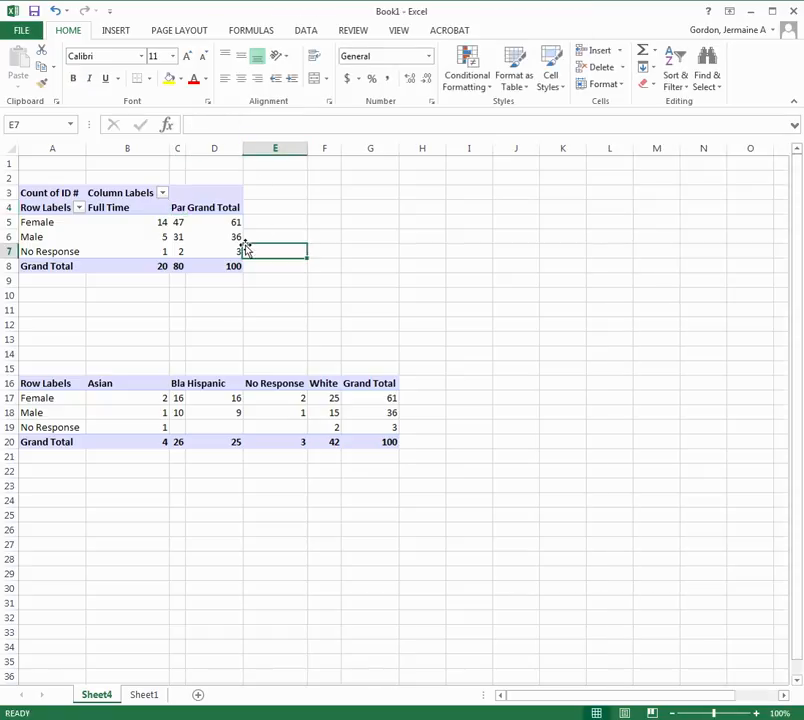
{"action": "left_click_drag", "start_coordinate": [183, 145], "coordinate": [240, 150]}
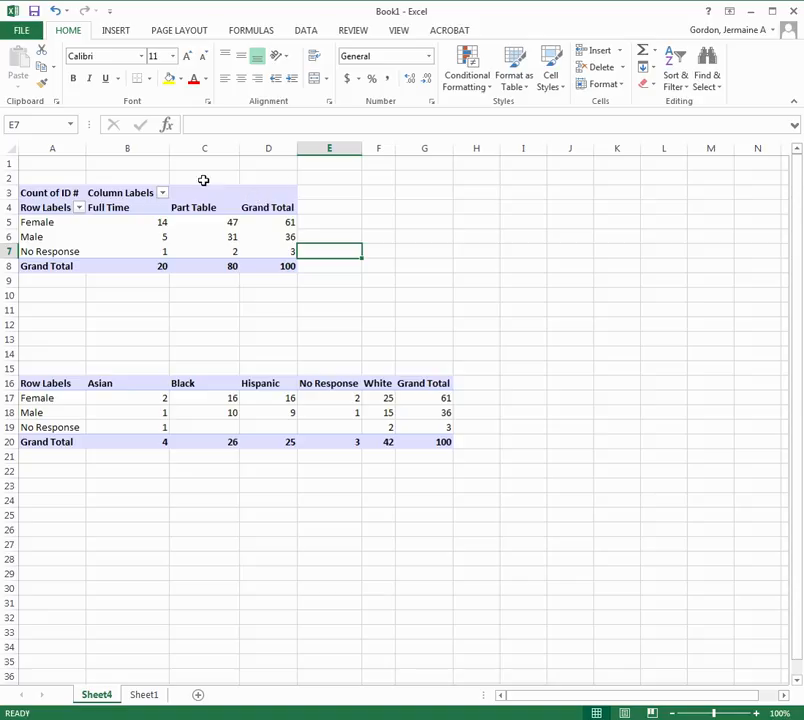